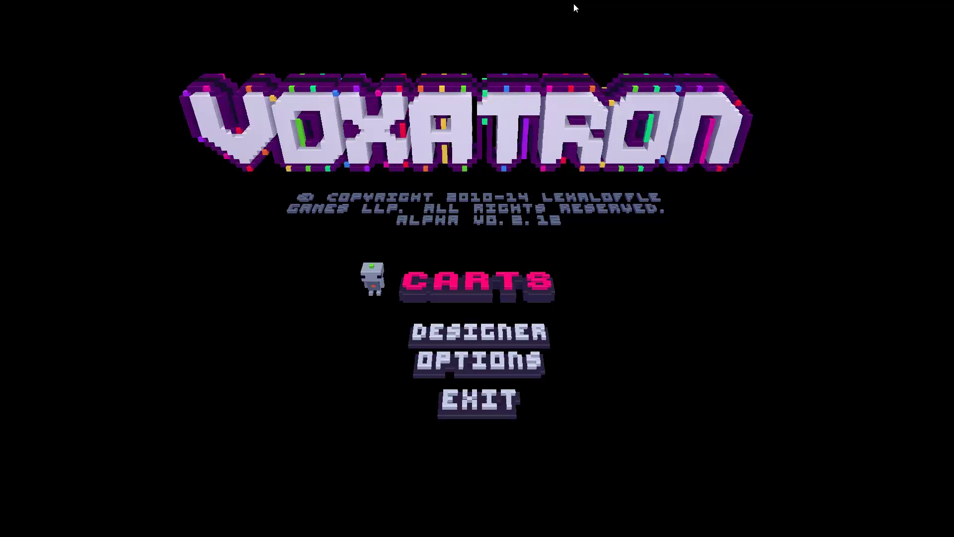
Open the level designer, create a new object folder and add a prop to it
key(Down)
key(Return)
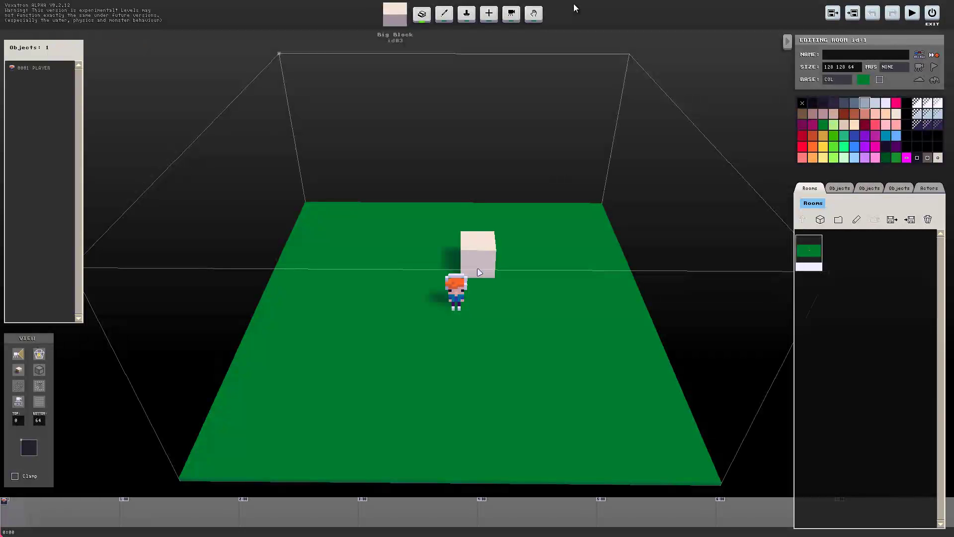
click(839, 190)
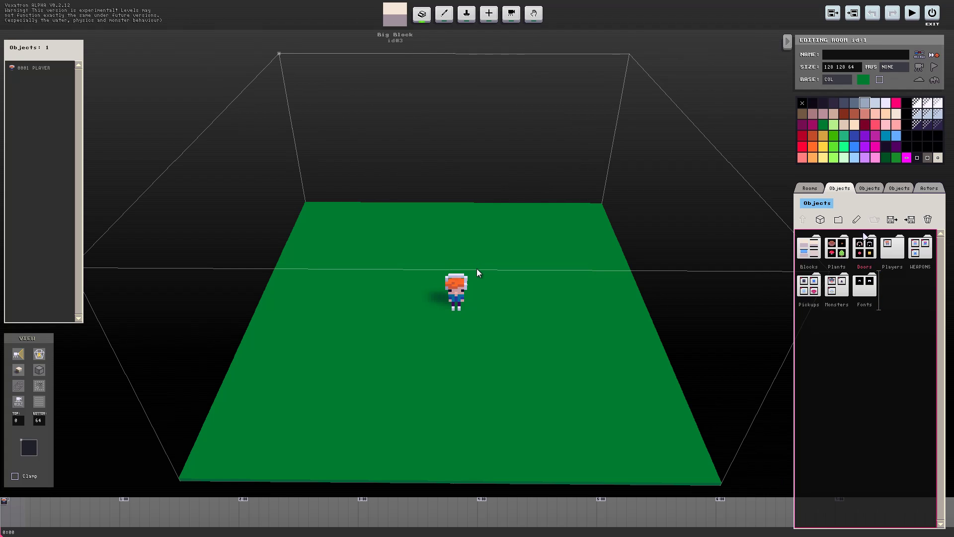
click(838, 220)
double_click(892, 260)
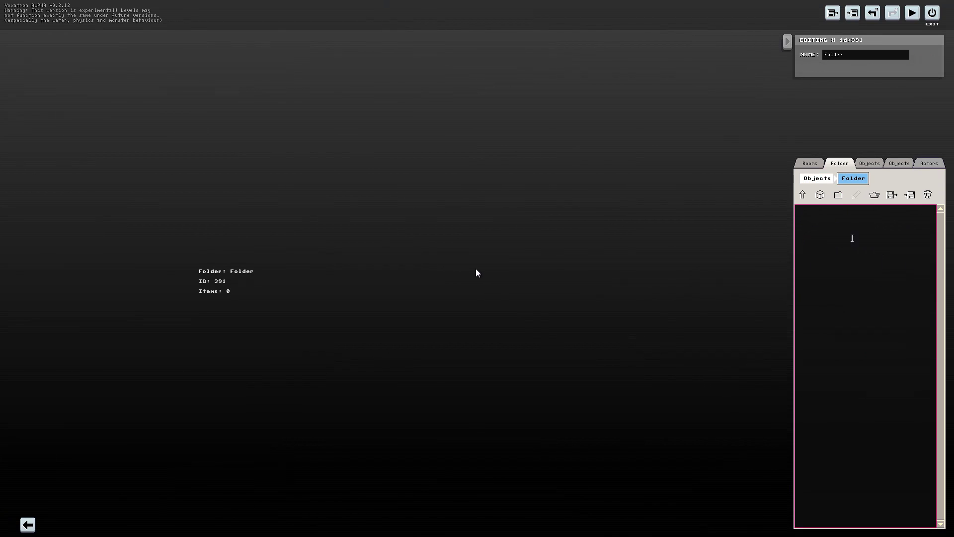
click(821, 194)
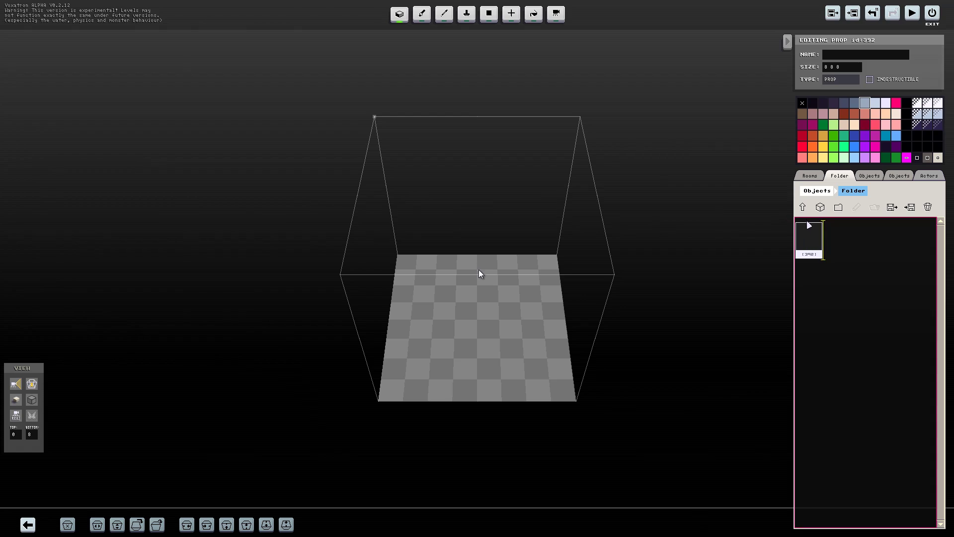
Size the prop 12×12×1 and fill its slice solid magenta
click(835, 69)
text(12 12)
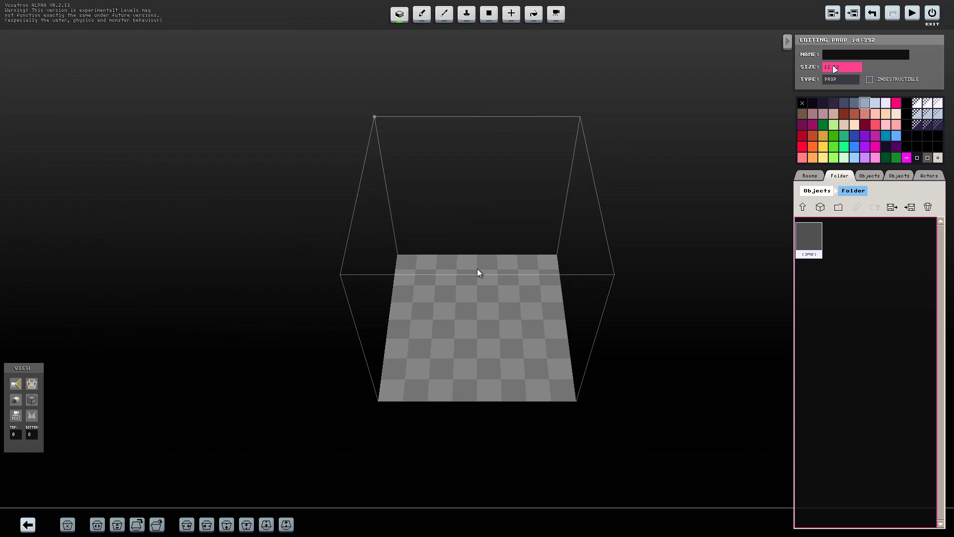
text( 1)
key(Return)
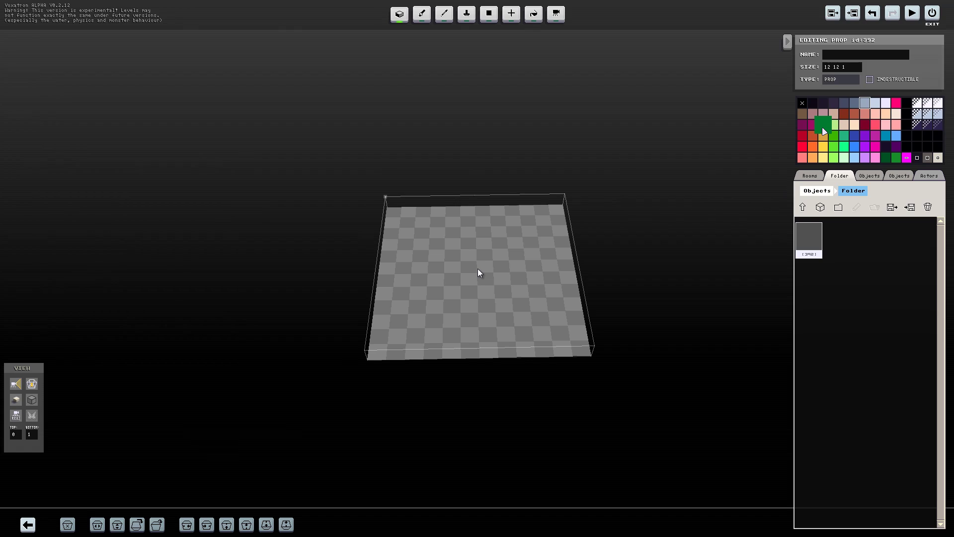
click(906, 160)
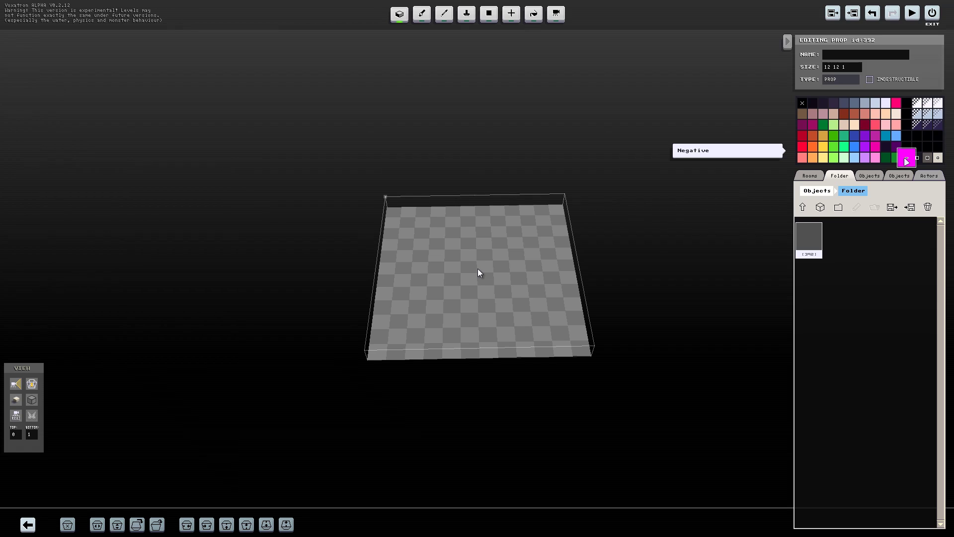
click(534, 18)
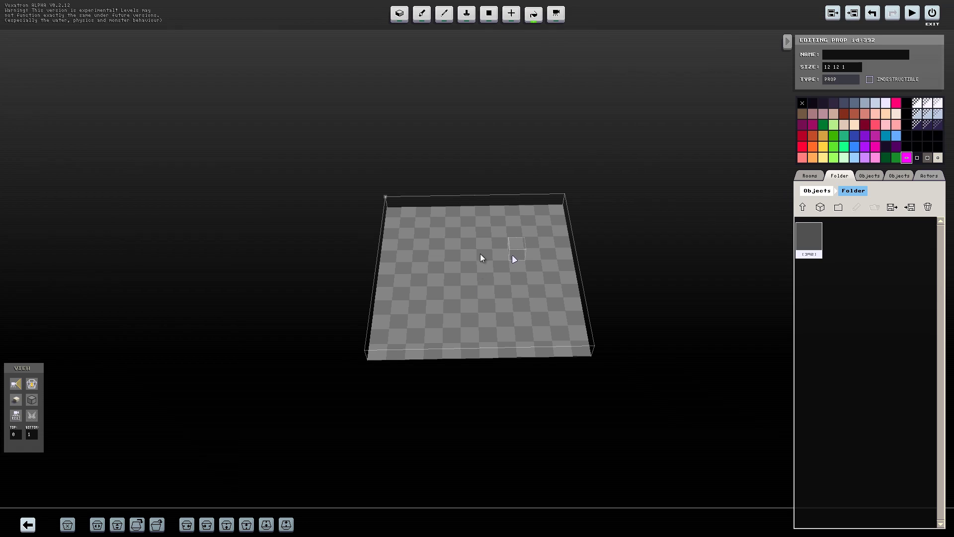
click(503, 240)
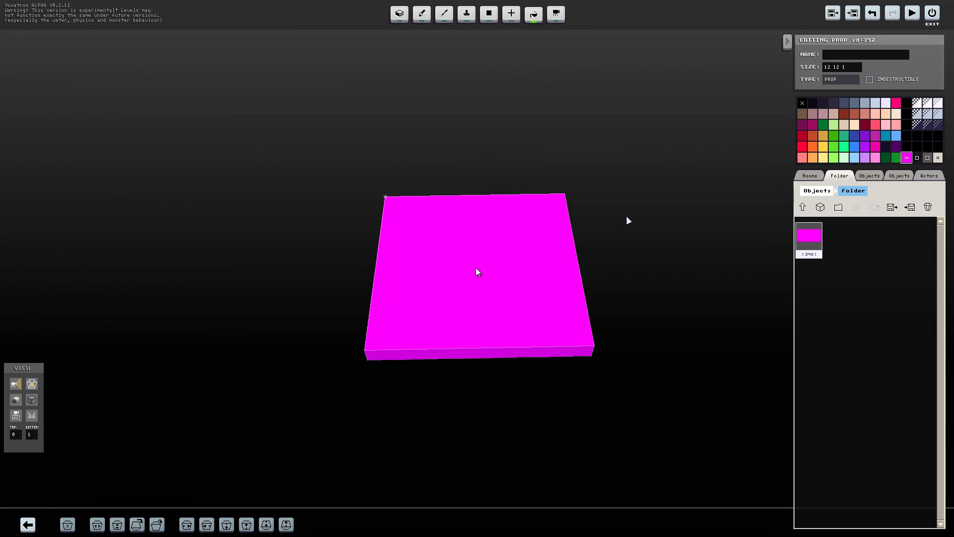
right_drag(657, 230, 656, 225)
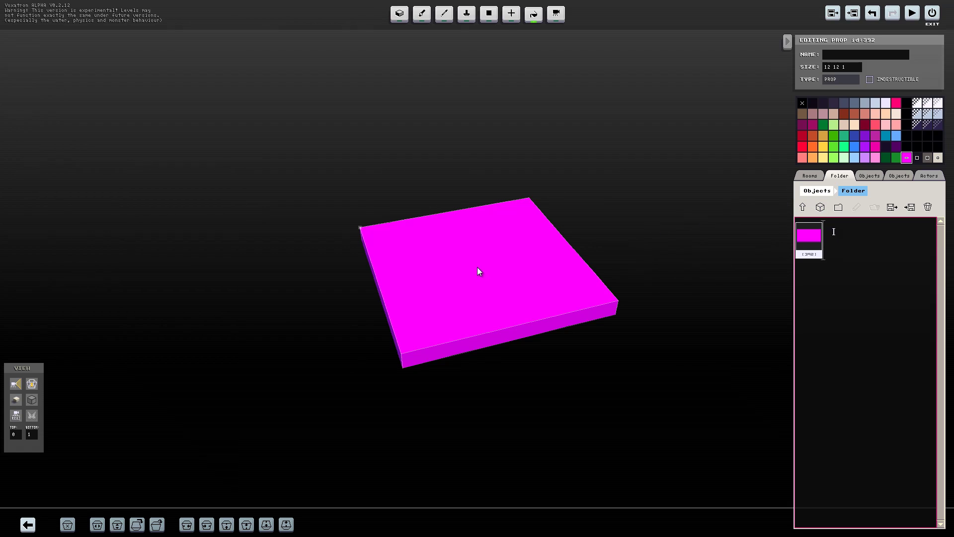
Add prop 393 and set its size to 64×64×1
click(820, 207)
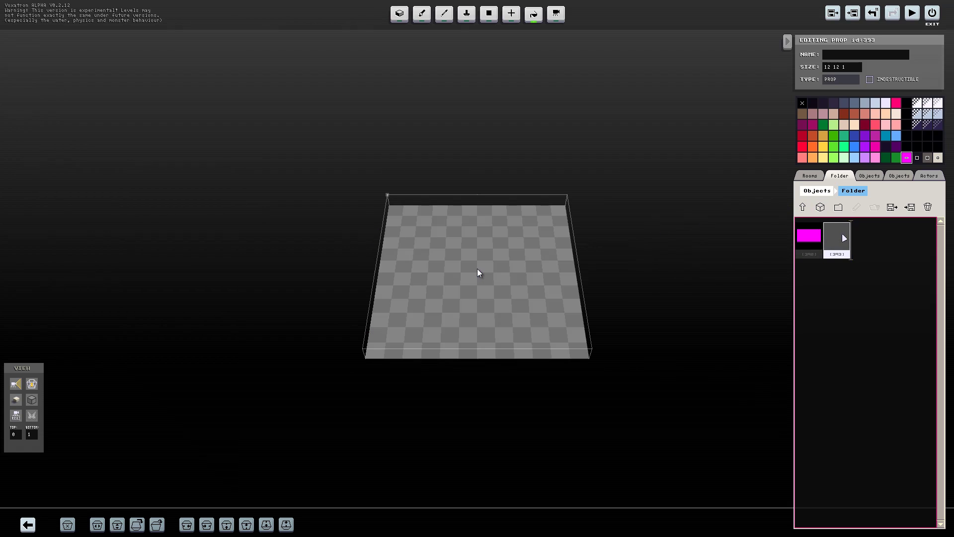
click(808, 240)
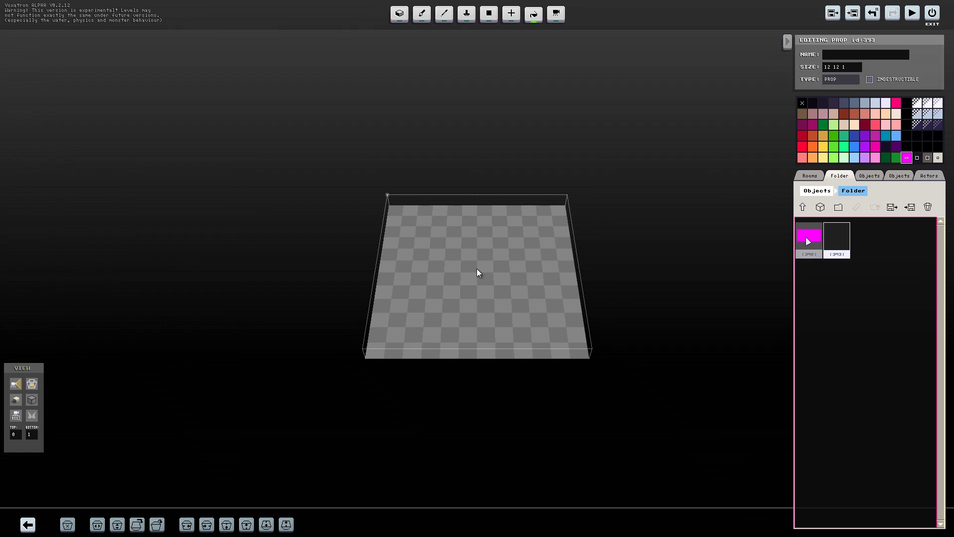
click(836, 235)
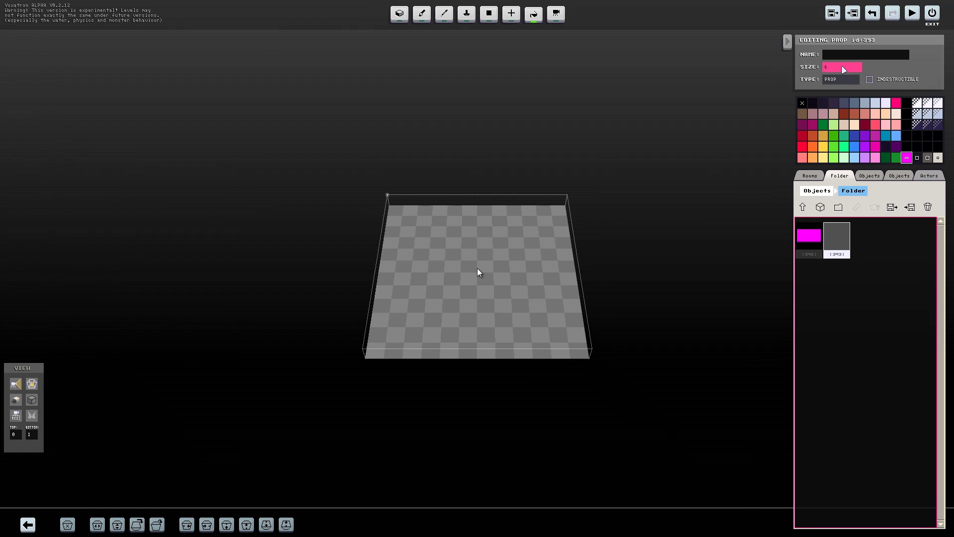
text(64)
key(Return)
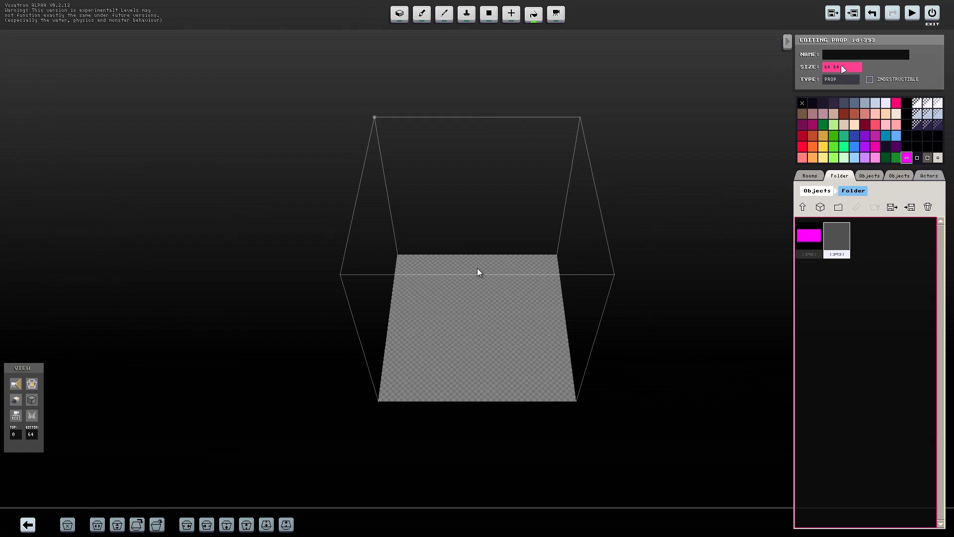
text(1)
key(Return)
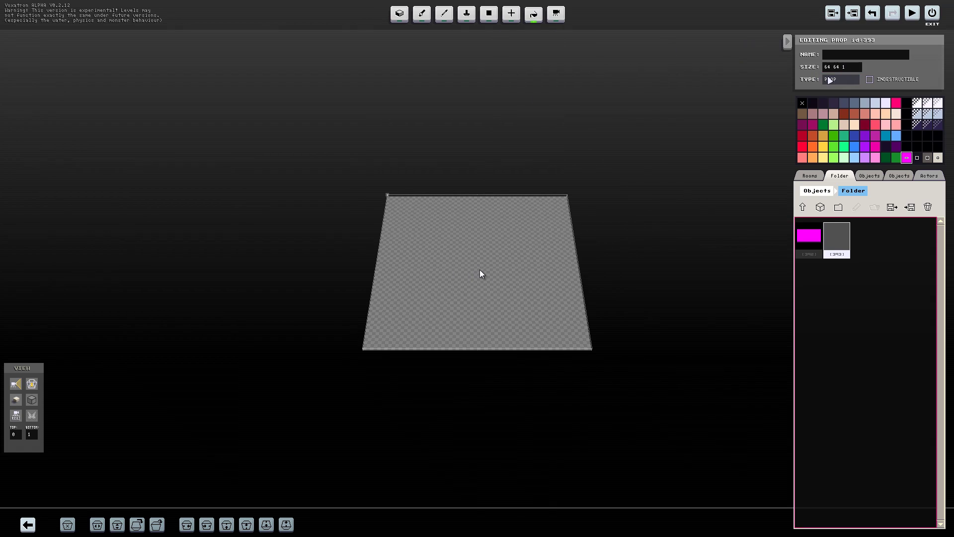
Fill the 64×64×1 slab dark purple and return to the room
click(838, 103)
click(498, 320)
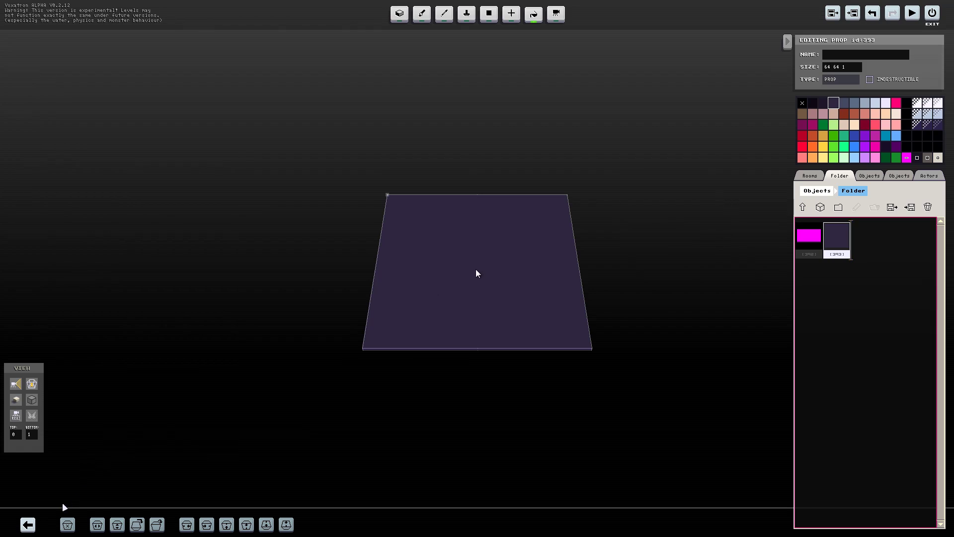
click(27, 524)
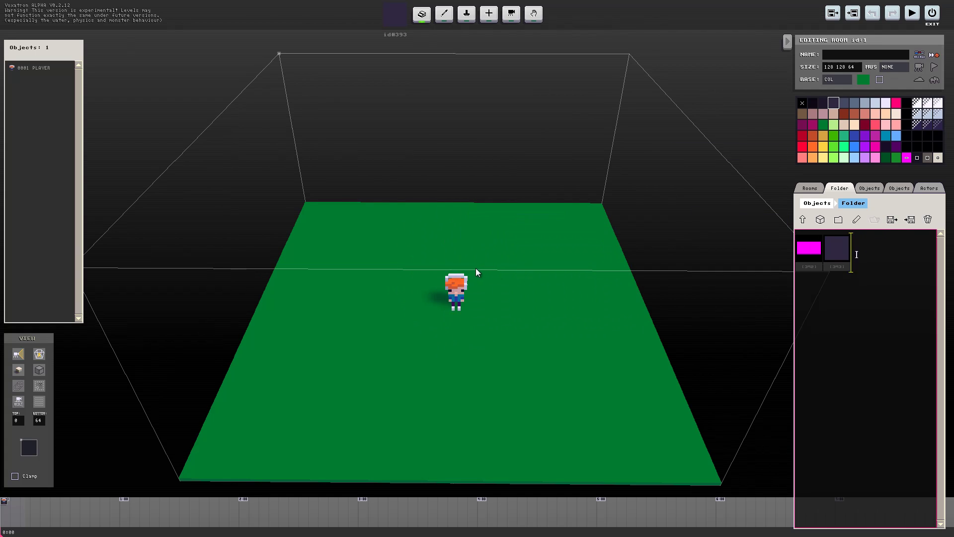
Rotate prop 393 upright to 64×1×64 and prop 392 to 12×1×12, then return to Room 1
key(Tab)
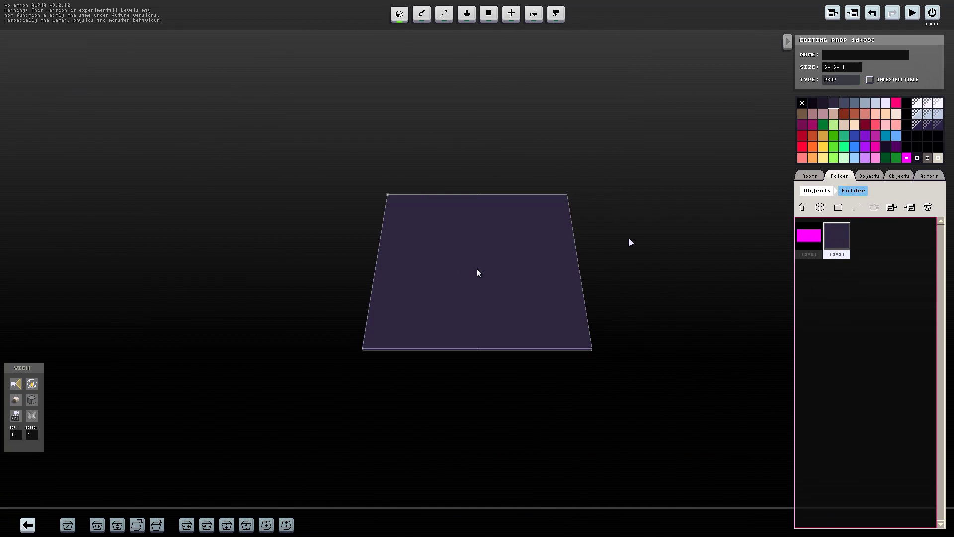
key(r)
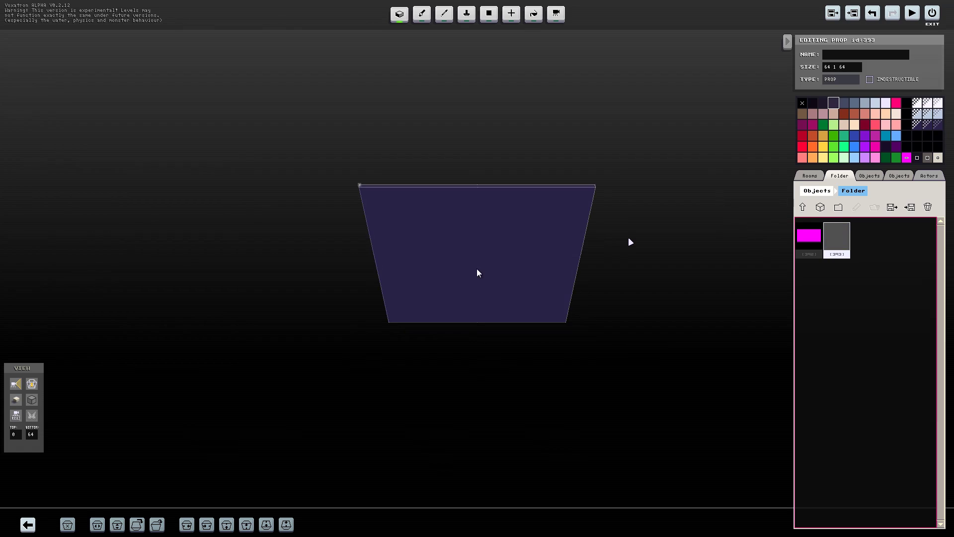
click(809, 237)
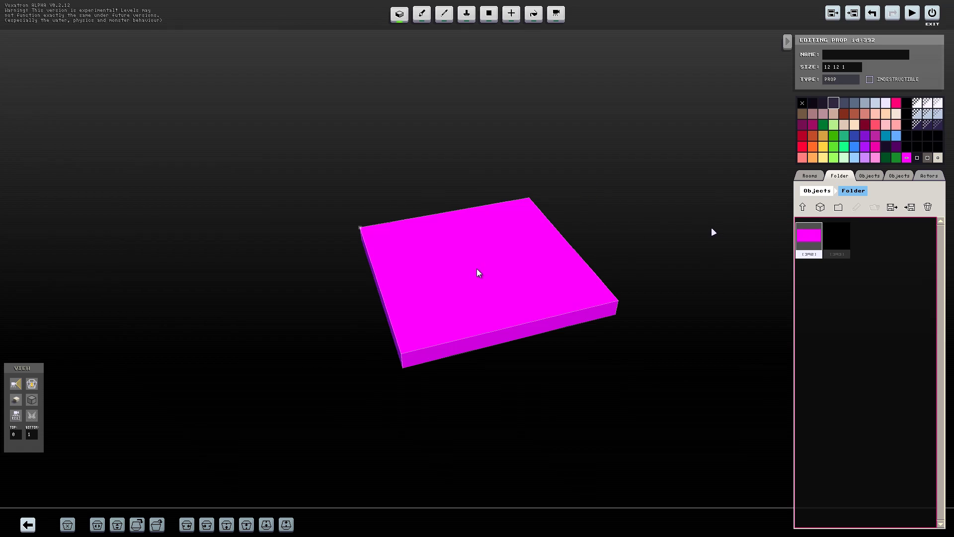
key(r)
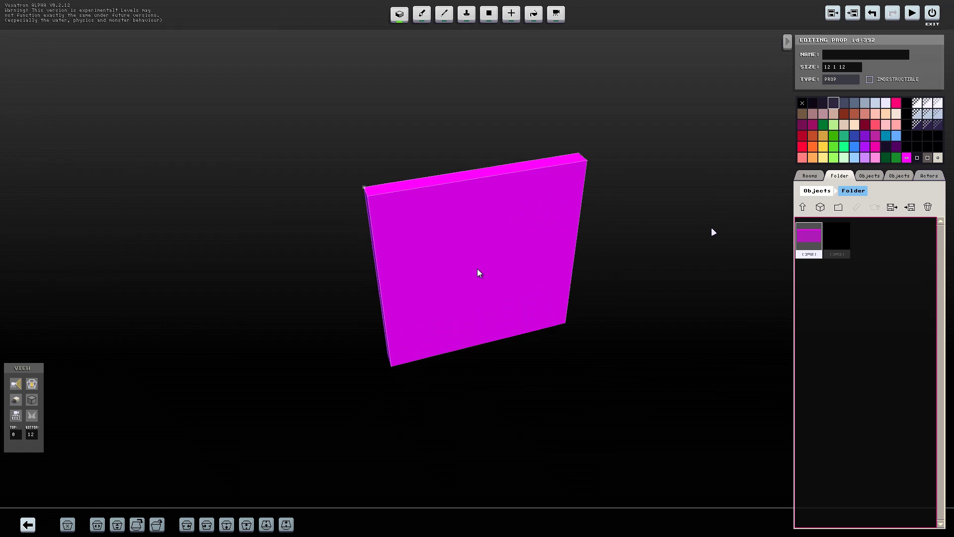
click(29, 527)
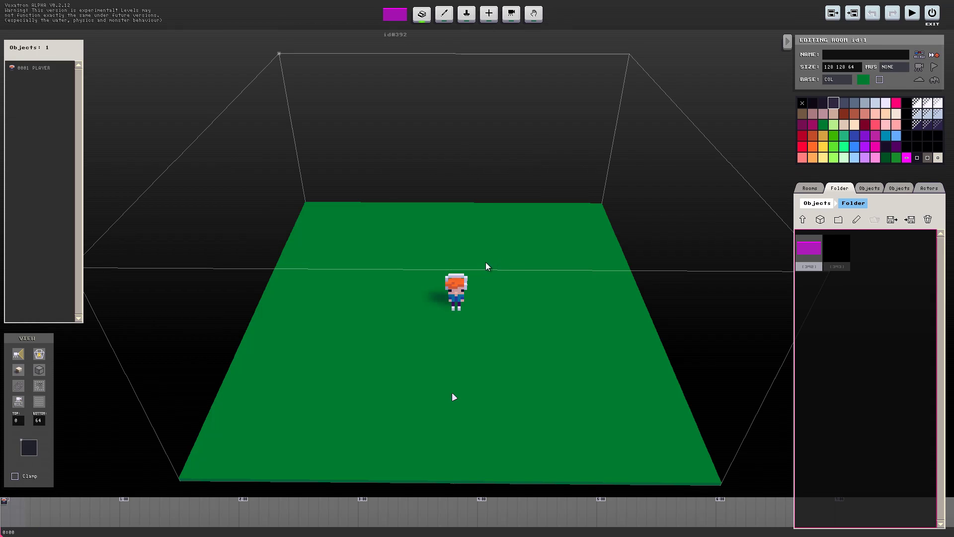
Place the purple wall prop 393 in the room and the magenta prop 392 beside it
click(837, 256)
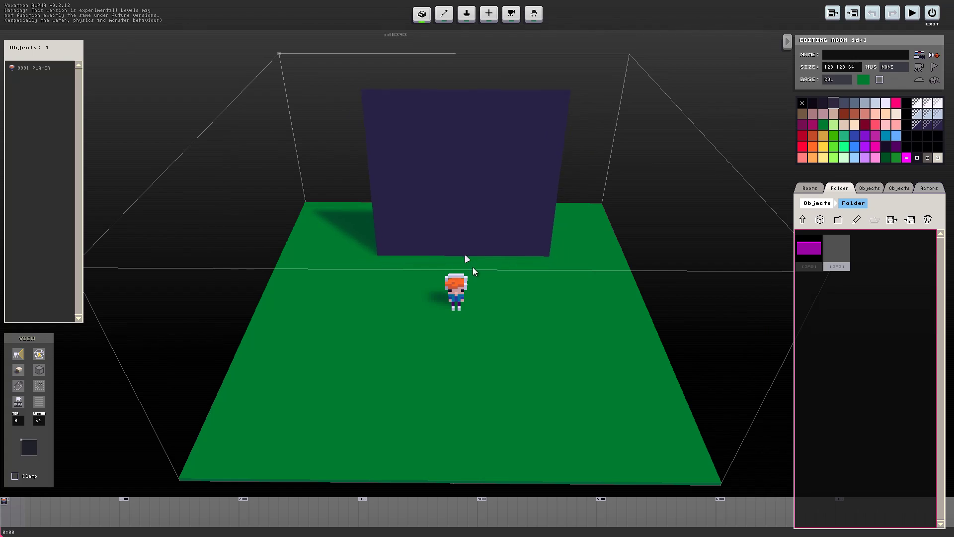
click(452, 252)
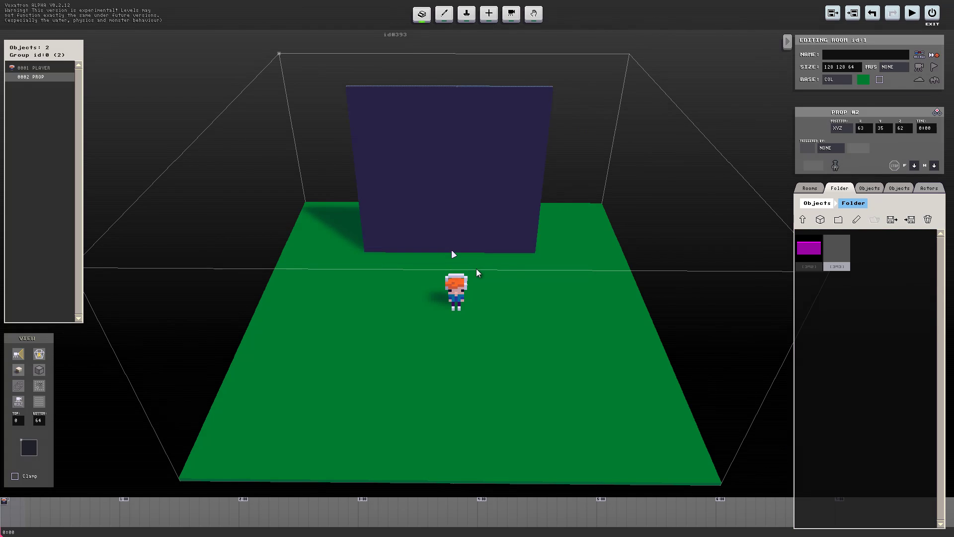
click(806, 254)
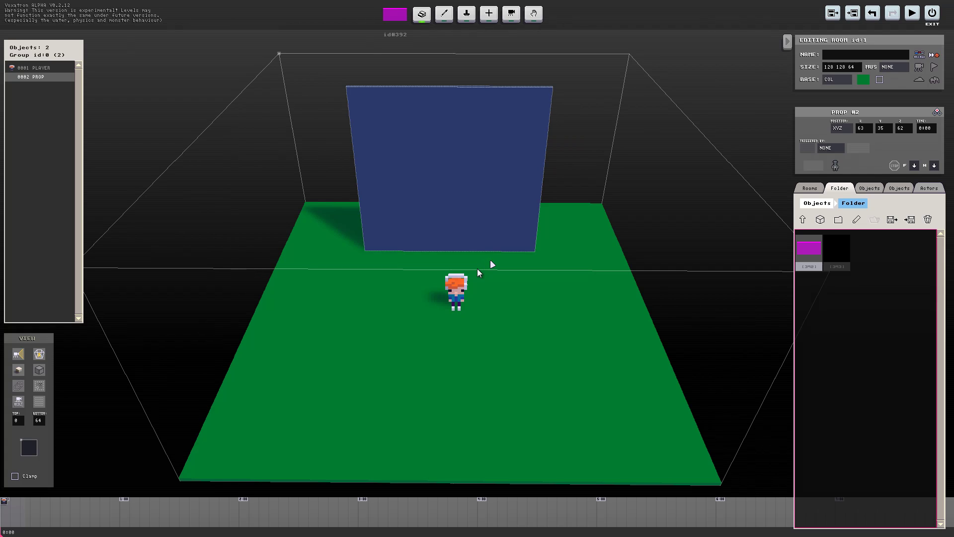
click(492, 263)
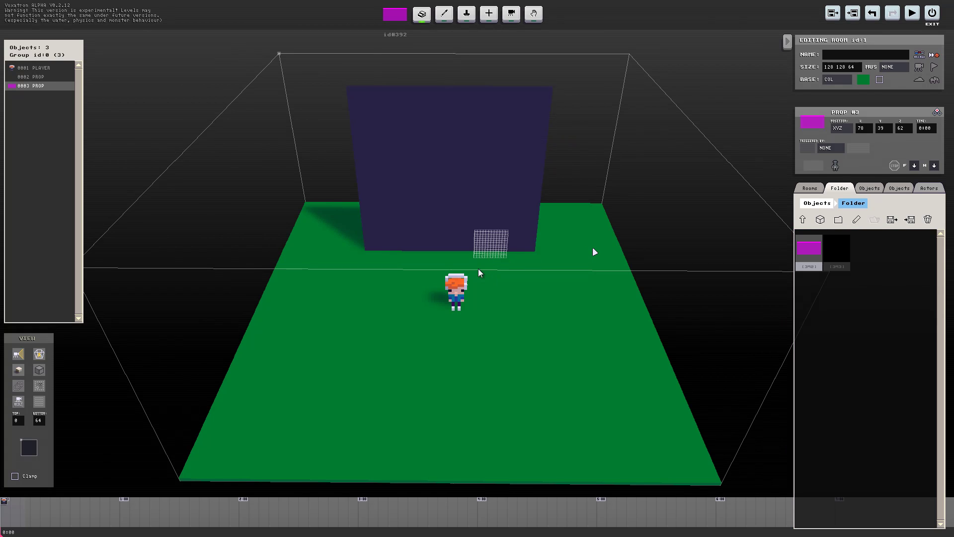
Nudge the magenta piece to 64,35,62 at the wall's base
key(Left)
key(Left)
key(Left)
key(Left)
key(Left)
key(Left)
key(Left)
key(Left)
key(Left)
key(Left)
key(Left)
key(Left)
key(Left)
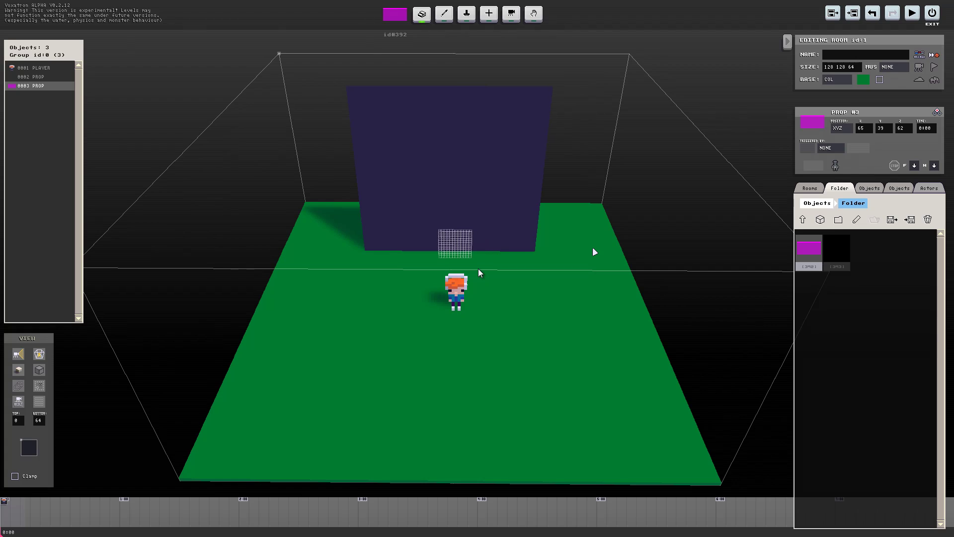
key(Right)
key(Right)
key(Right)
key(Right)
key(Right)
key(Right)
key(Right)
key(Right)
key(Right)
key(Right)
key(Right)
key(Right)
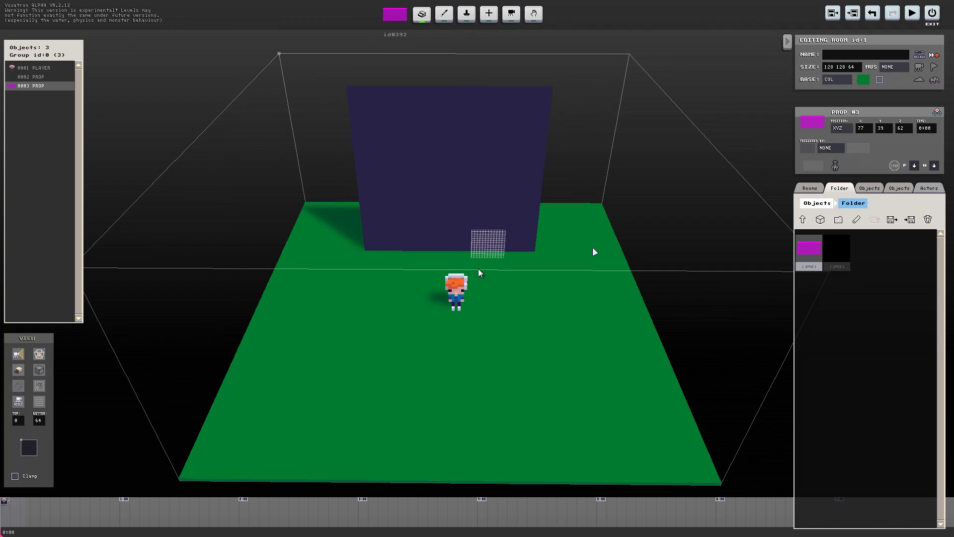
key(Up)
key(Up)
key(Up)
key(Up)
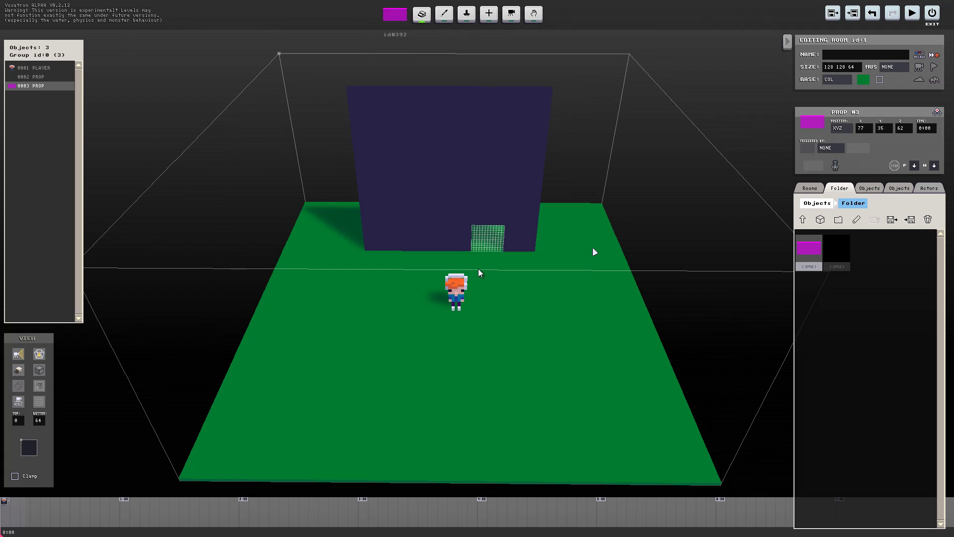
key(Left)
key(Left)
key(Left)
key(Left)
key(Left)
key(Left)
key(Left)
key(Left)
key(Left)
key(Left)
key(Left)
key(Left)
key(Left)
key(Right)
key(Left)
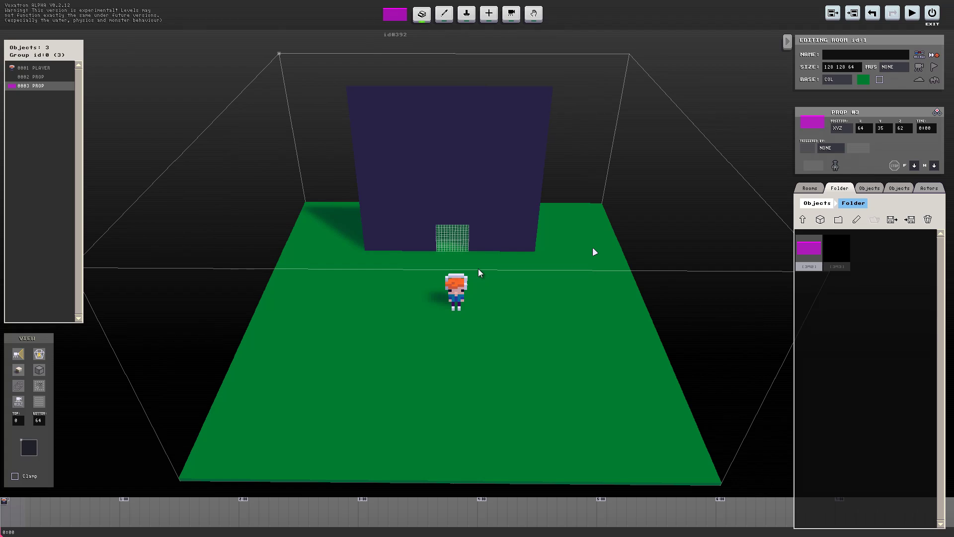
Set the magenta door's trigger to Actor, type PLAYER, event DISTANCE, value 50
click(489, 15)
click(834, 148)
click(833, 148)
click(827, 149)
click(843, 183)
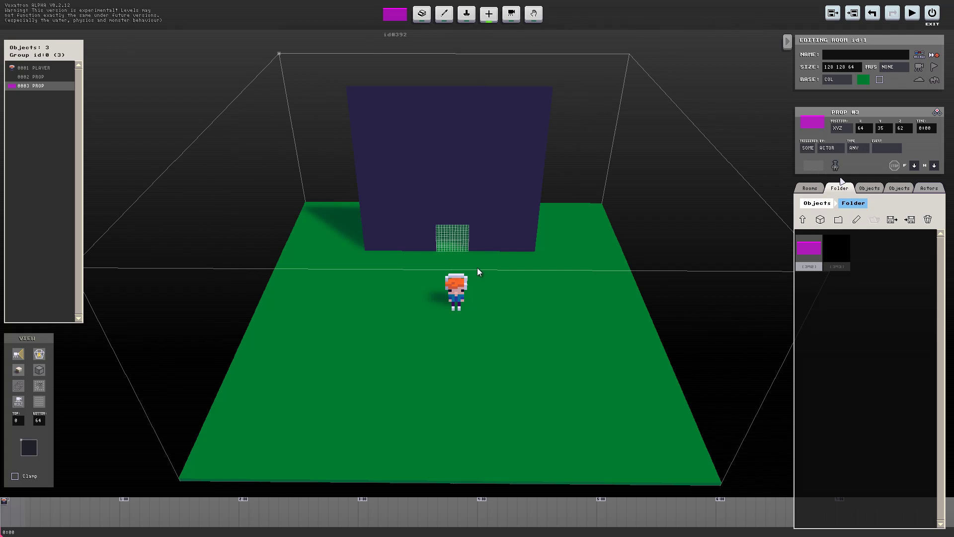
click(861, 151)
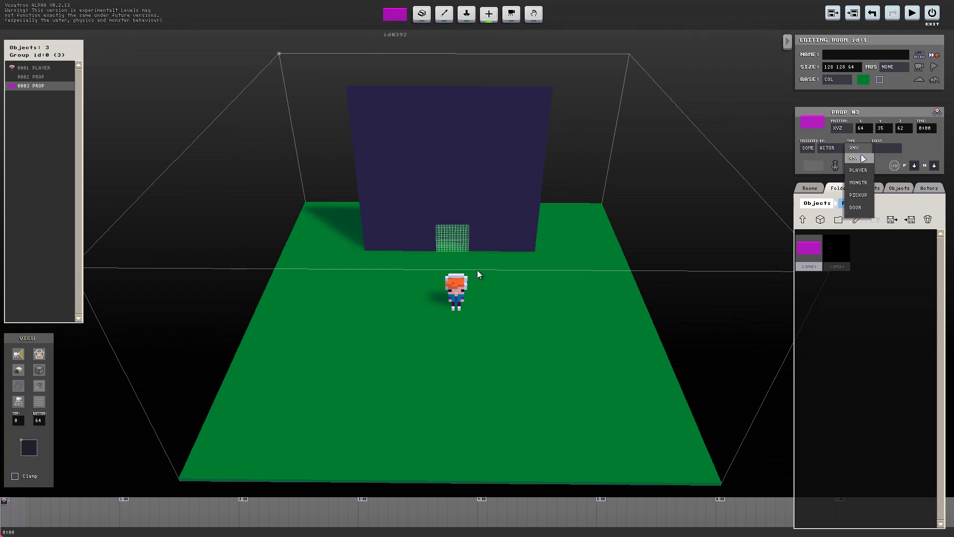
click(858, 170)
click(877, 151)
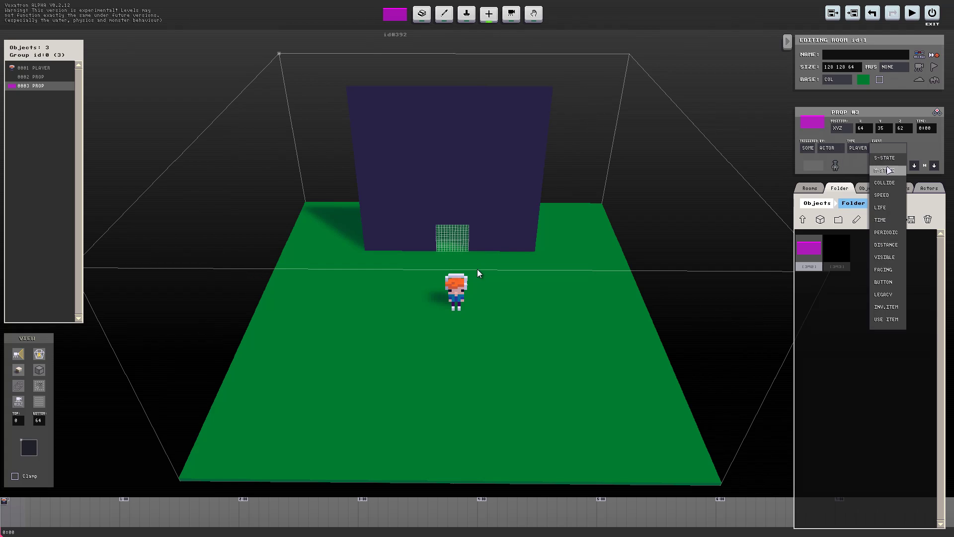
click(889, 244)
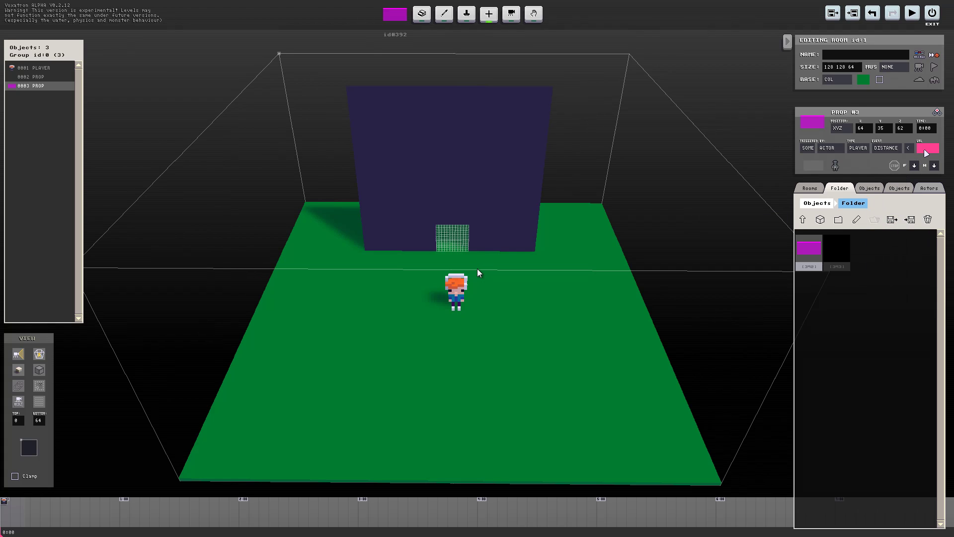
key(Return)
Move the player character toward the front of the room, to Y 120
click(454, 299)
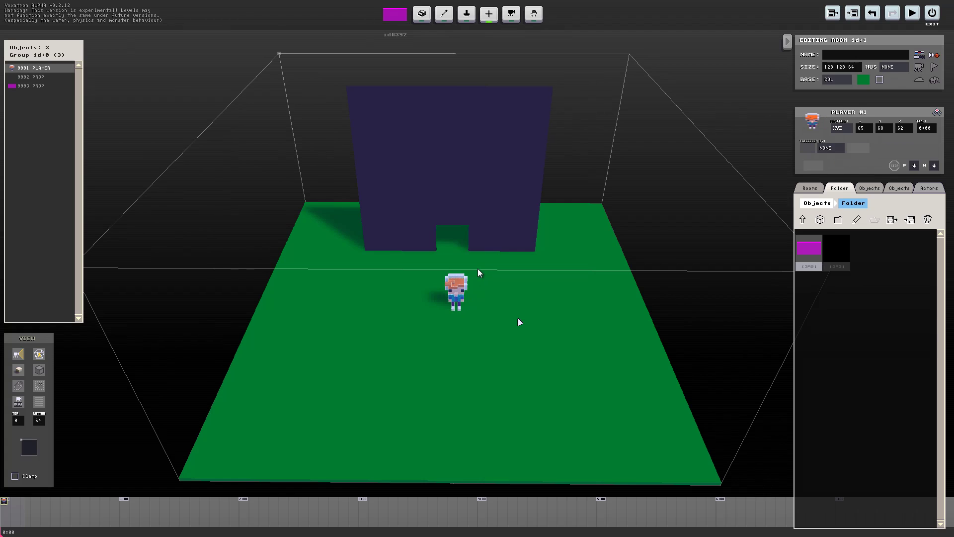
key(Down)
key(Down)
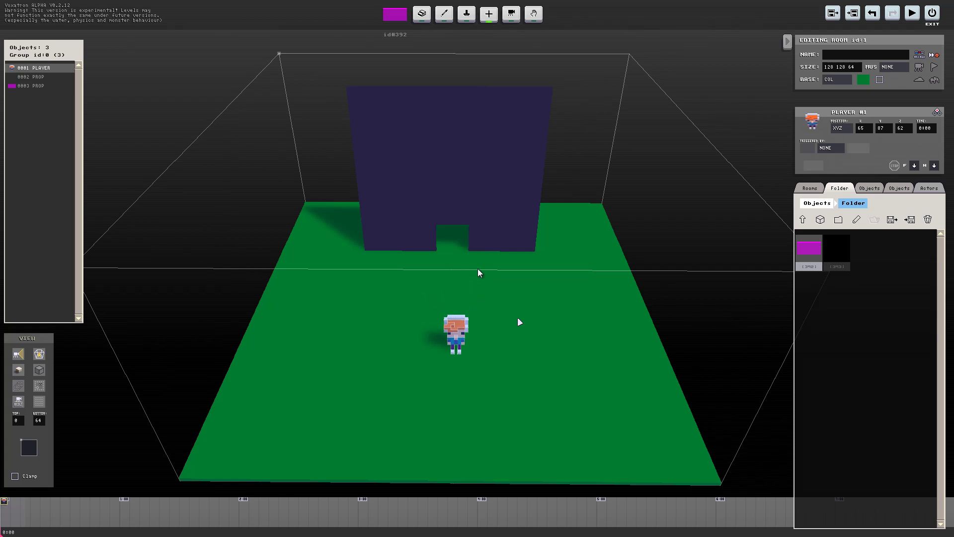
key(Down)
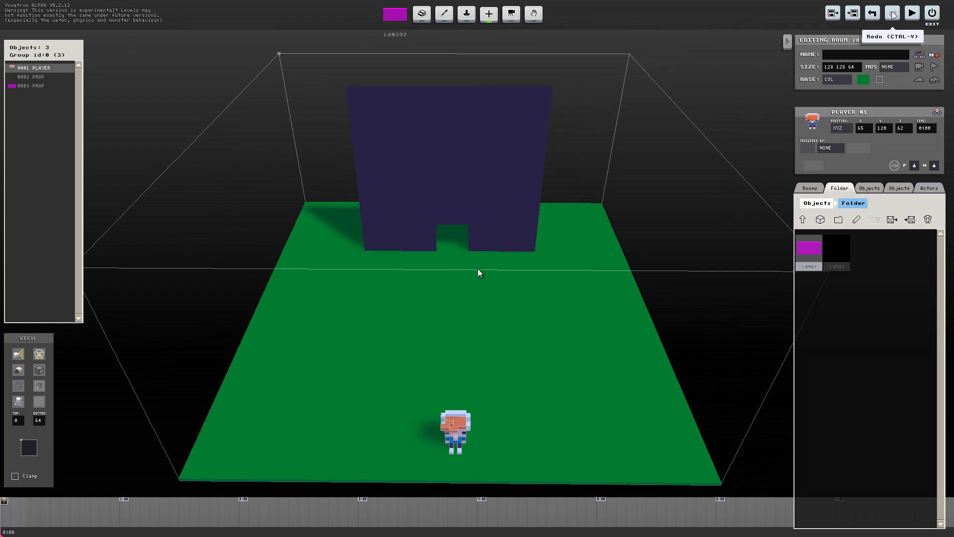
click(911, 14)
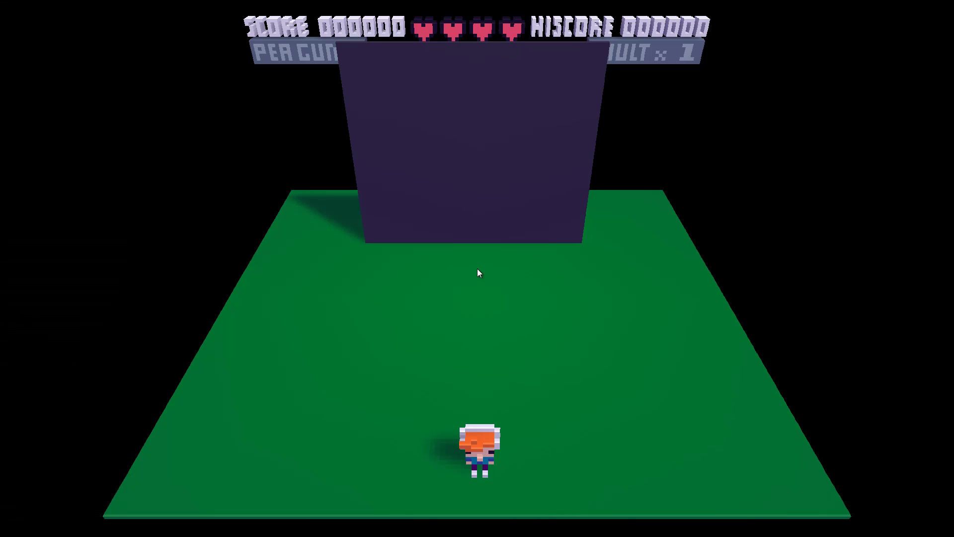
key(Left)
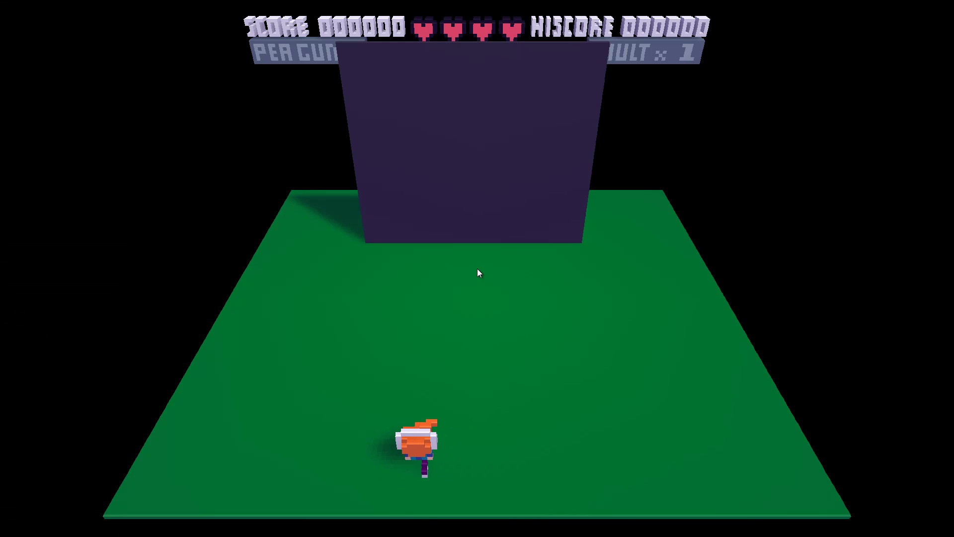
key(Right)
key(Left)
key(Up)
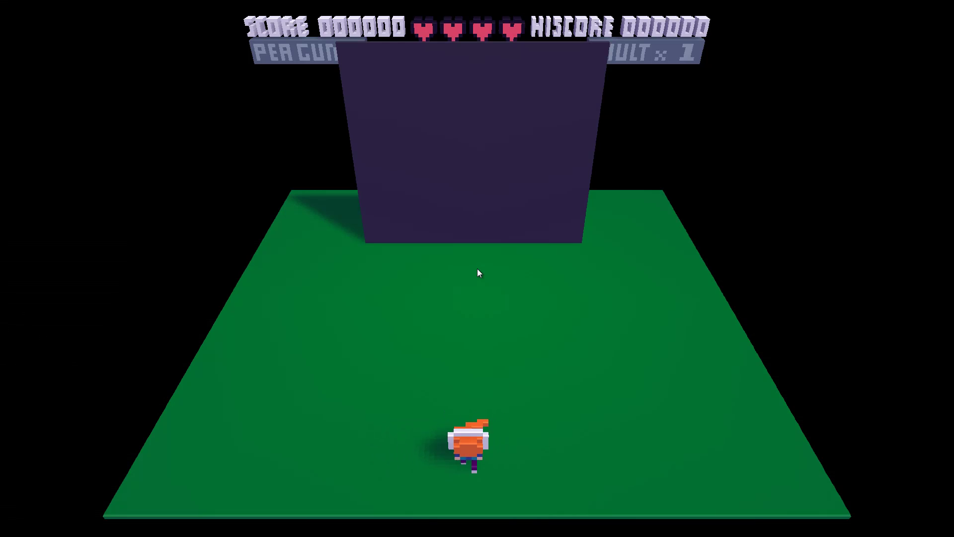
key(Up)
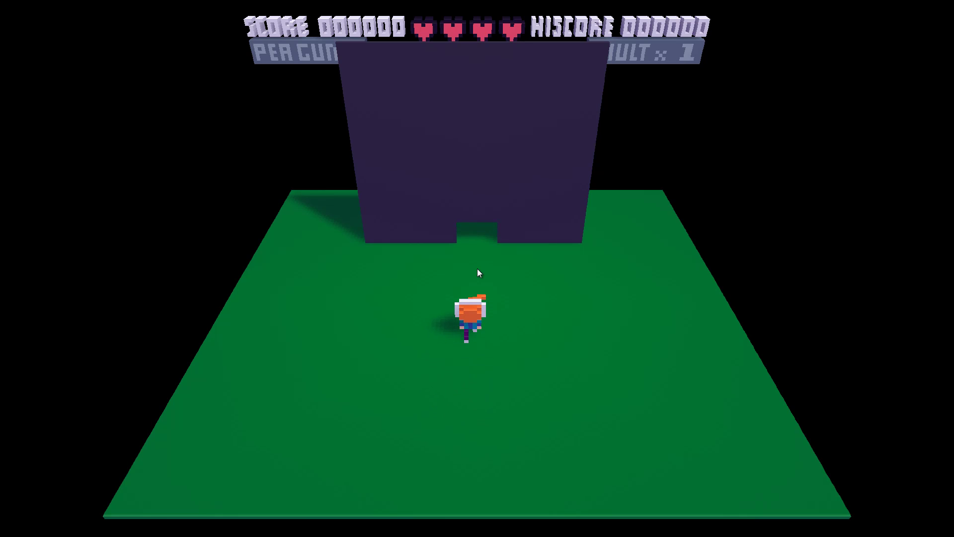
key(Up)
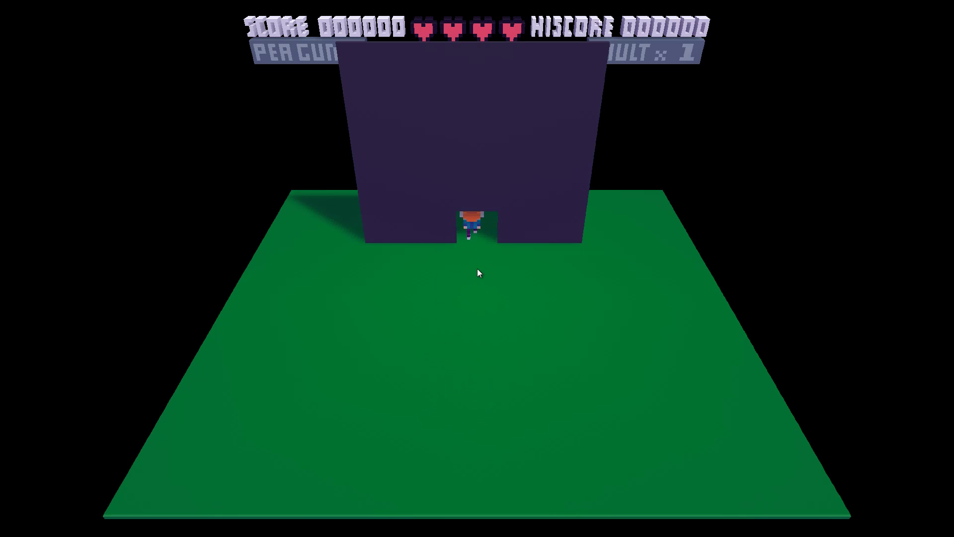
key(Down)
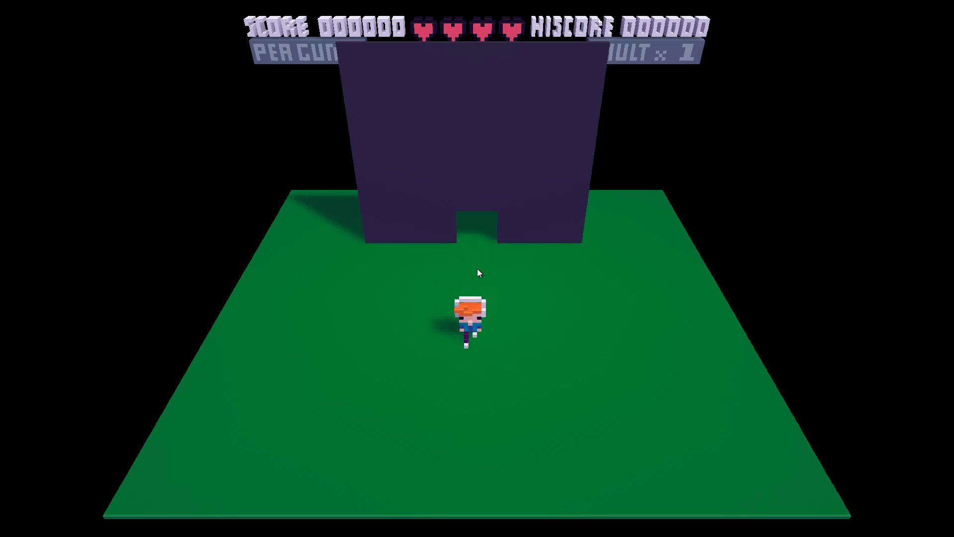
key(Escape)
key(Up)
key(Return)
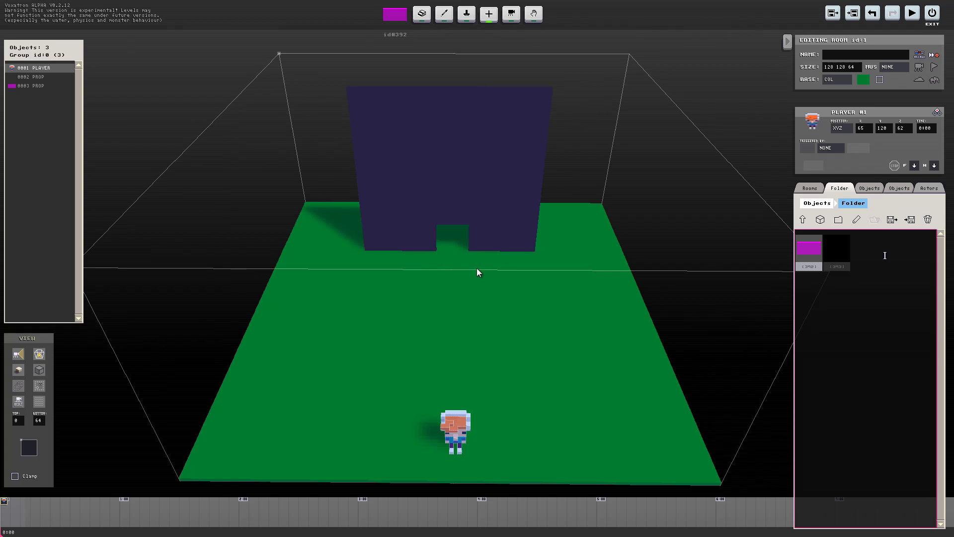
Add a third prop sized 50×50×1, fill it solid red, and return to the room
click(820, 219)
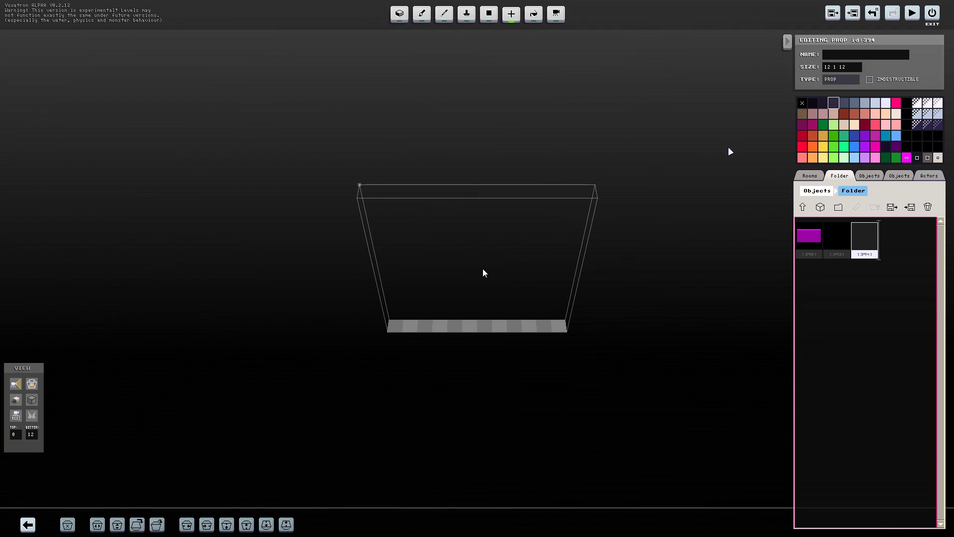
text(50 50 1)
key(Return)
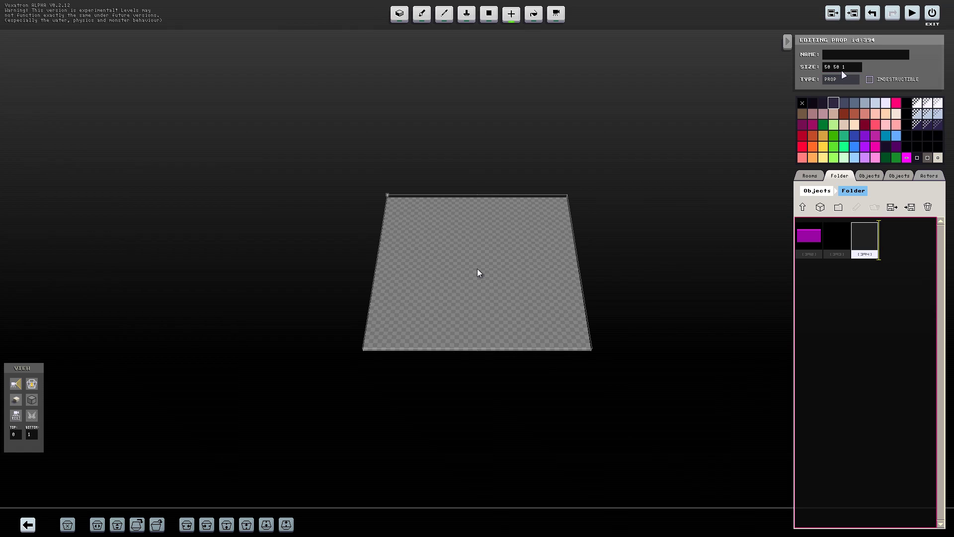
click(802, 146)
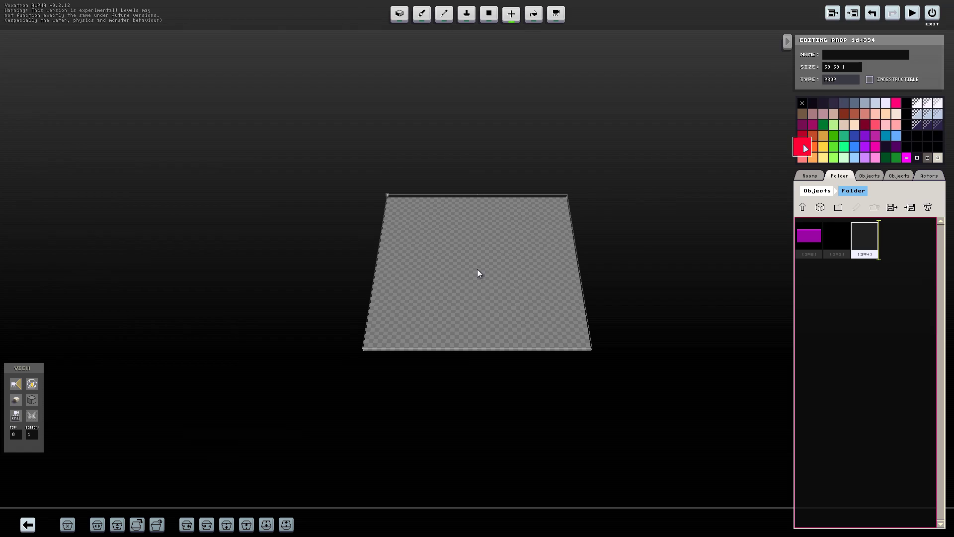
click(539, 17)
click(515, 237)
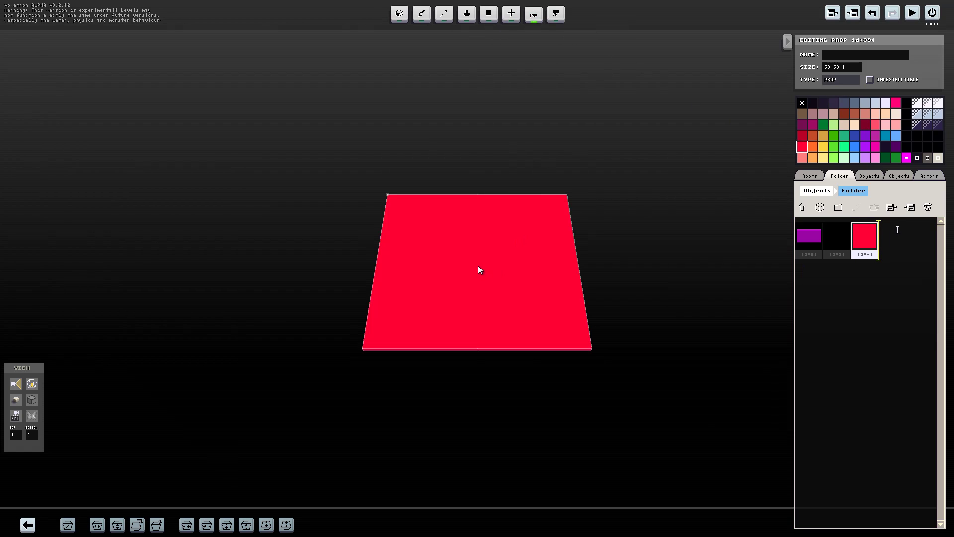
click(28, 524)
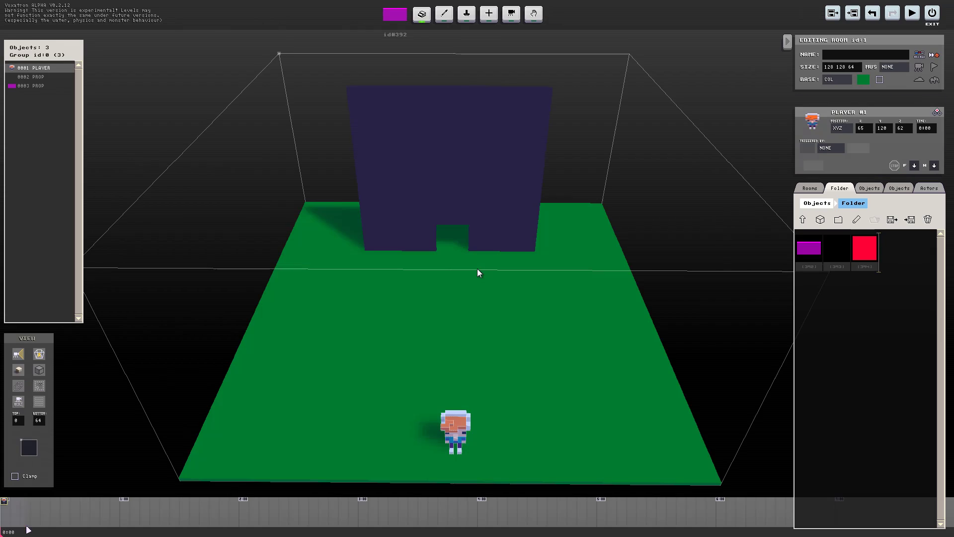
Place the red 50×50 tile on the floor before the wall and slide it left to X 30
click(859, 254)
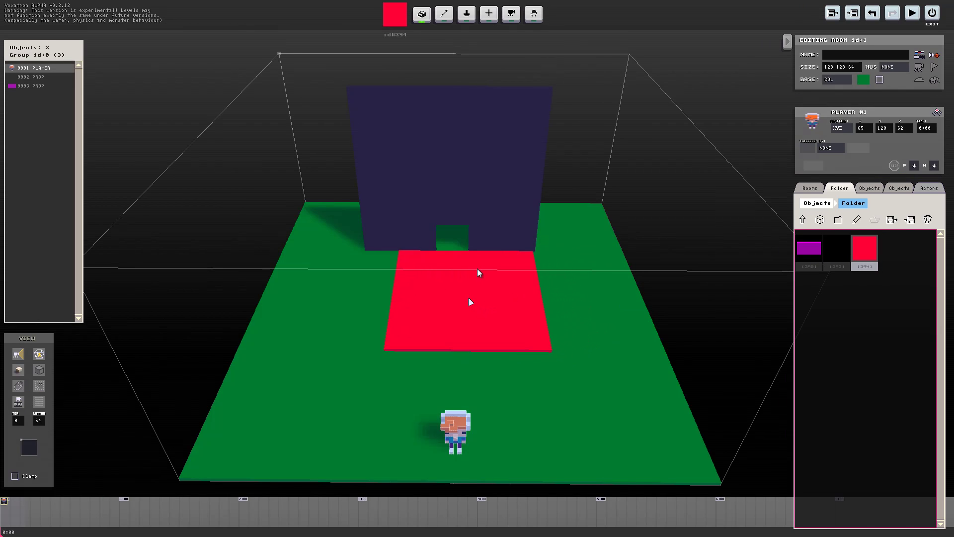
click(469, 298)
right_drag(652, 281, 652, 279)
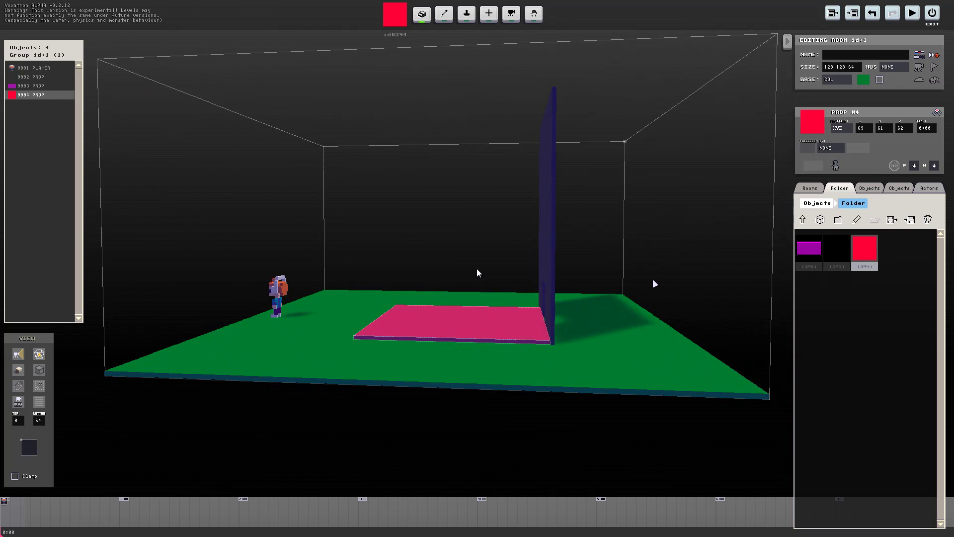
right_drag(607, 288, 683, 263)
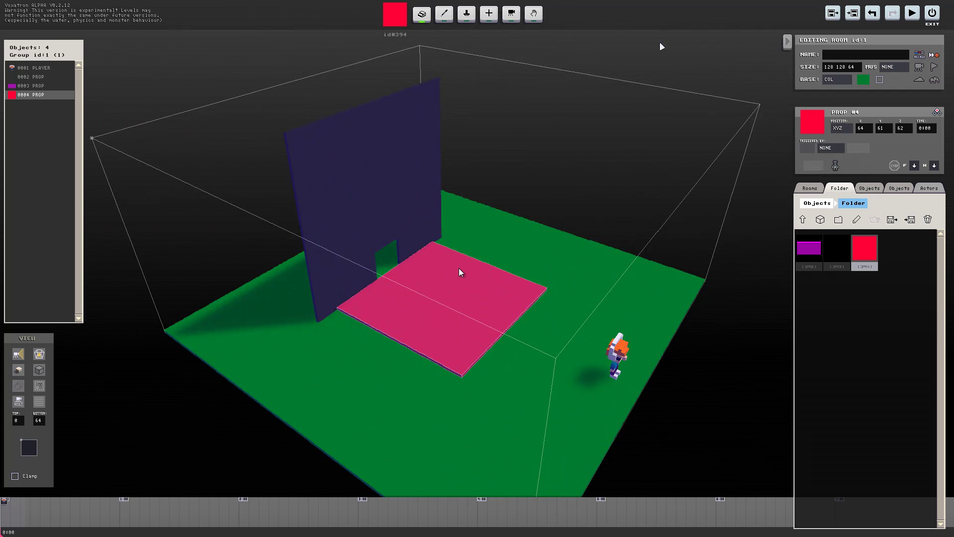
click(489, 14)
right_drag(527, 179, 439, 257)
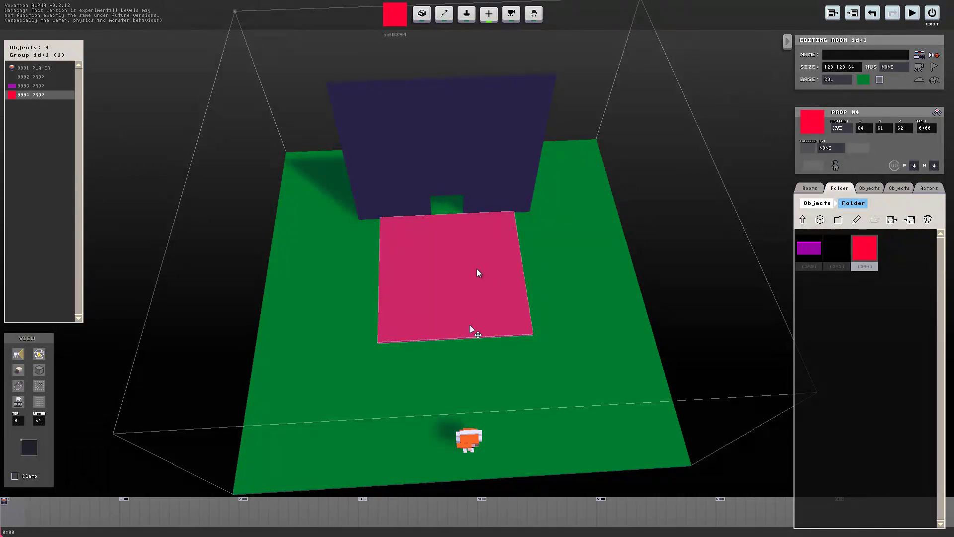
right_drag(462, 206, 469, 265)
key(Left)
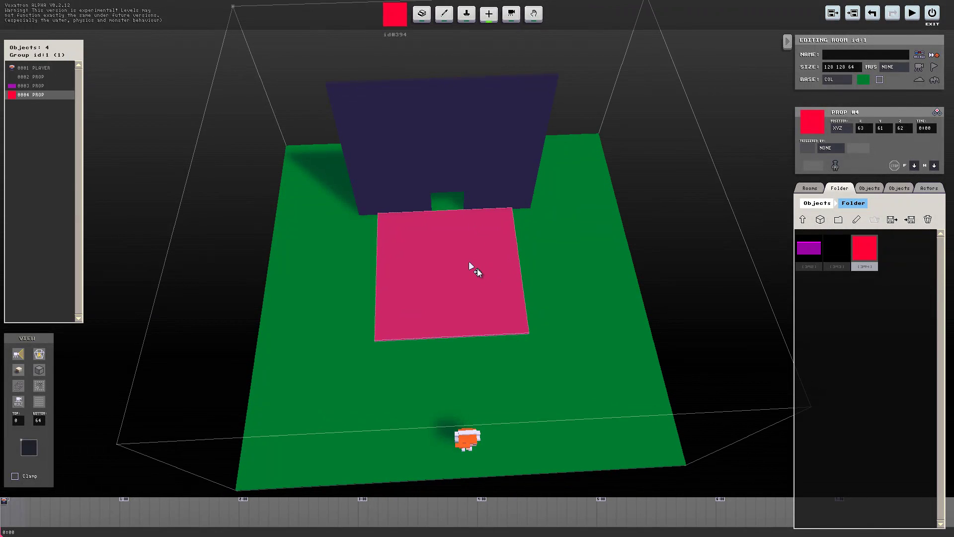
key(Left)
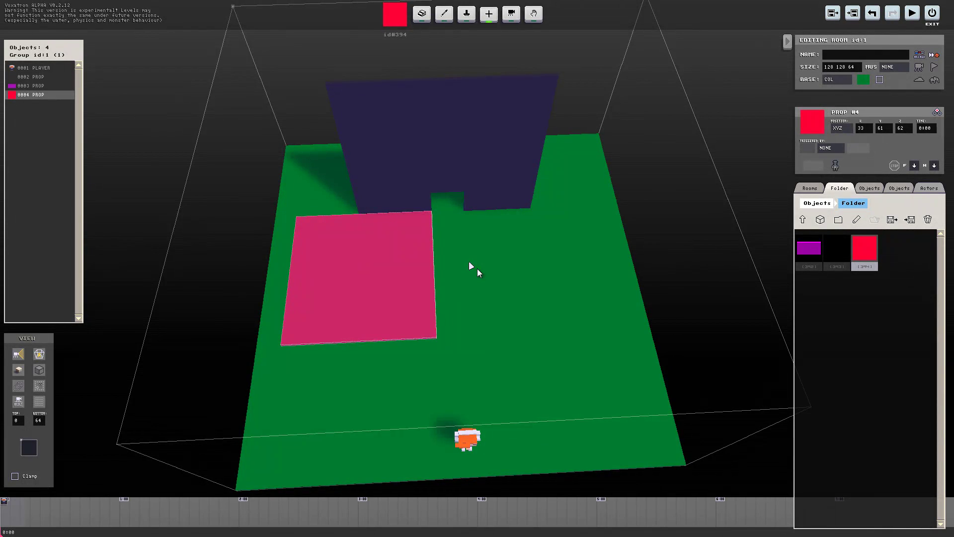
Playtest from the current room, walking the player along the red tile's lower edge
click(912, 14)
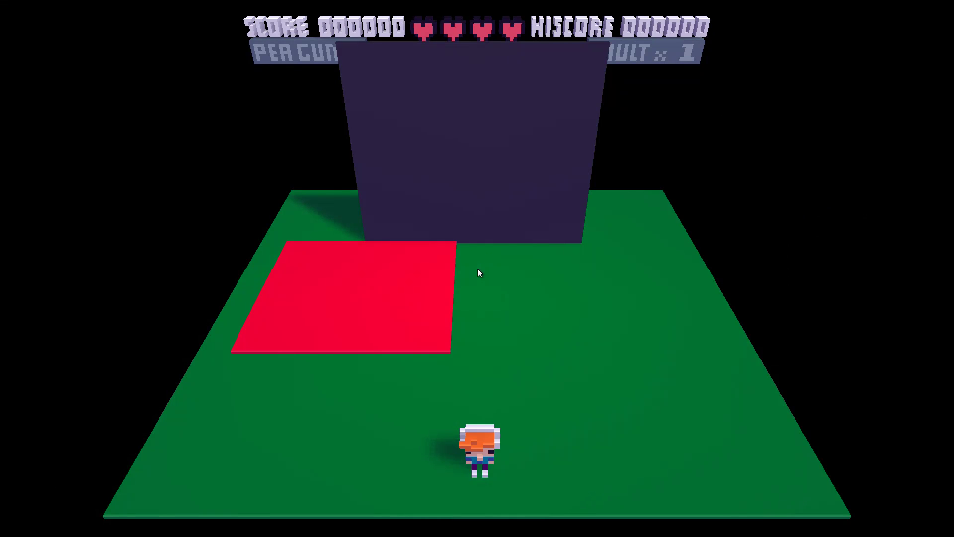
key(Left)
key(Up)
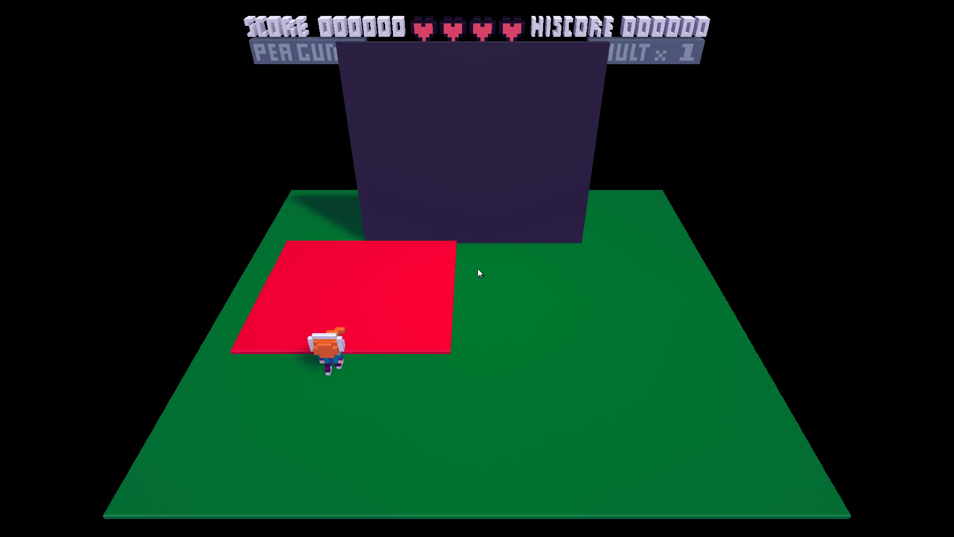
key(Right)
key(Left)
key(Right)
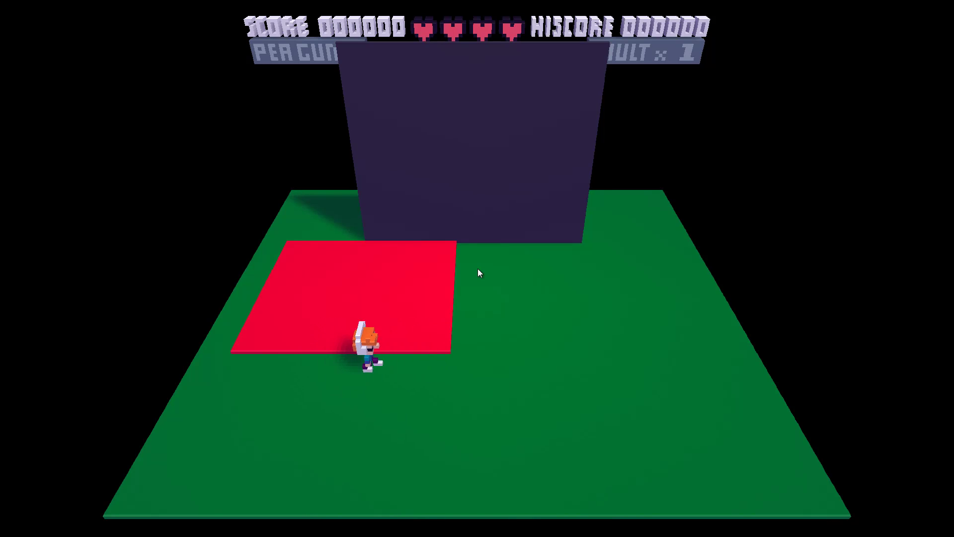
key(Left)
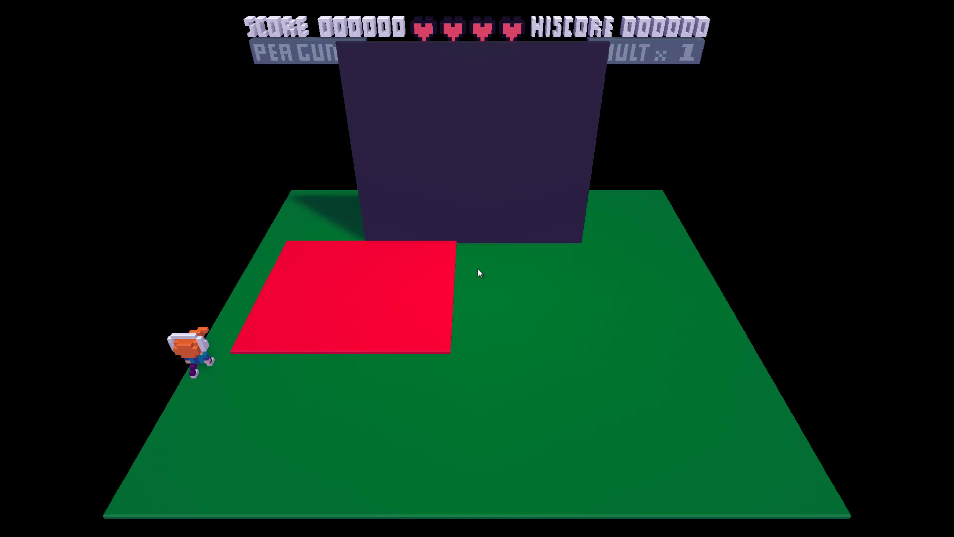
Step onto the red tile to open the door, then pause and leave fullscreen
key(Up)
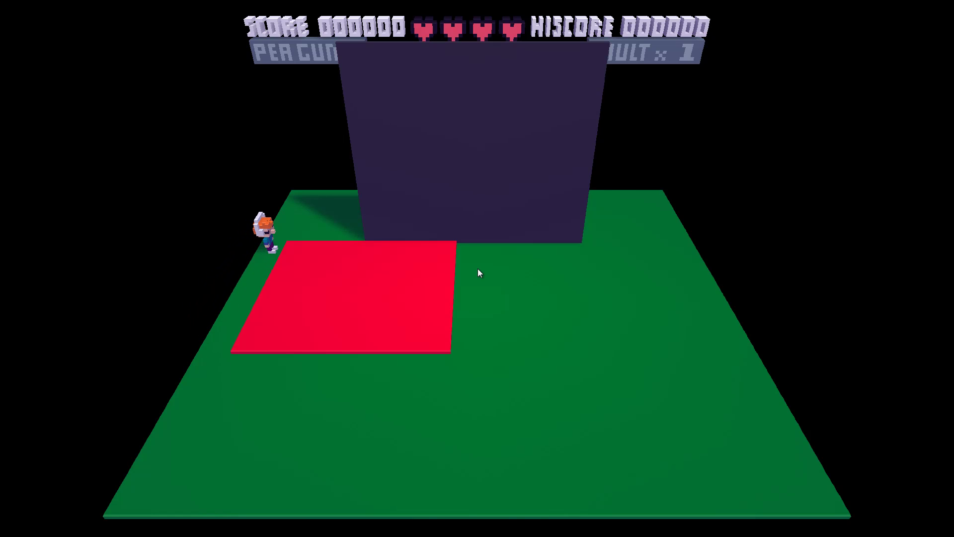
key(Right)
key(Down)
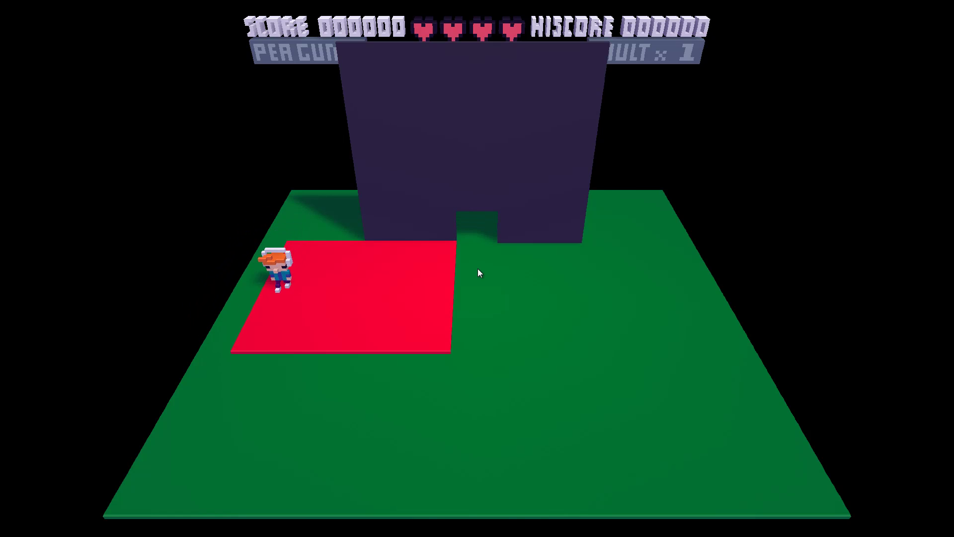
key(Down)
key(Escape)
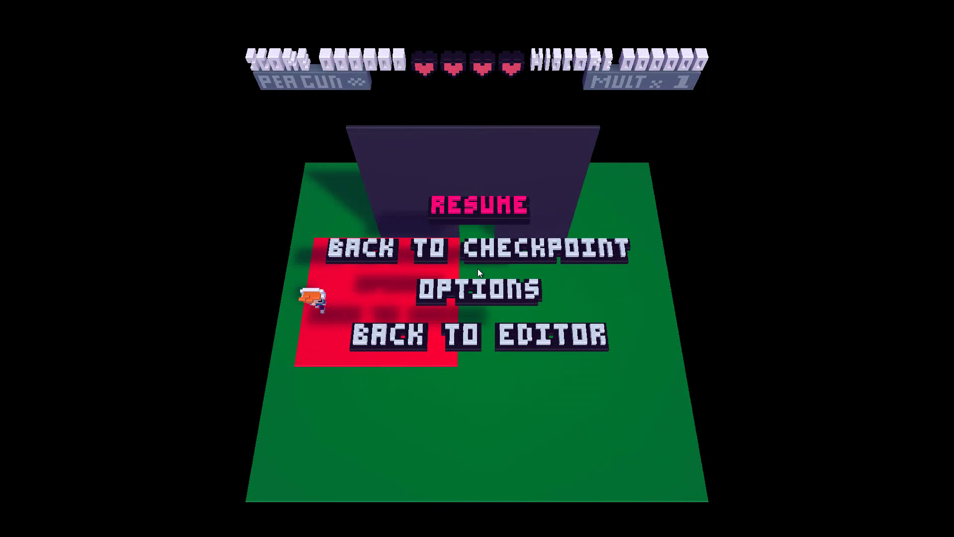
key(alt+Return)
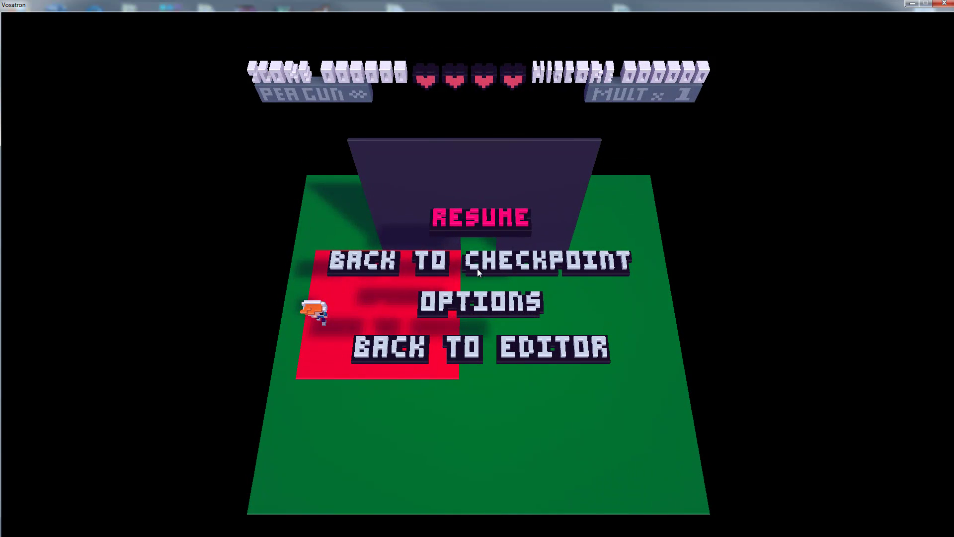